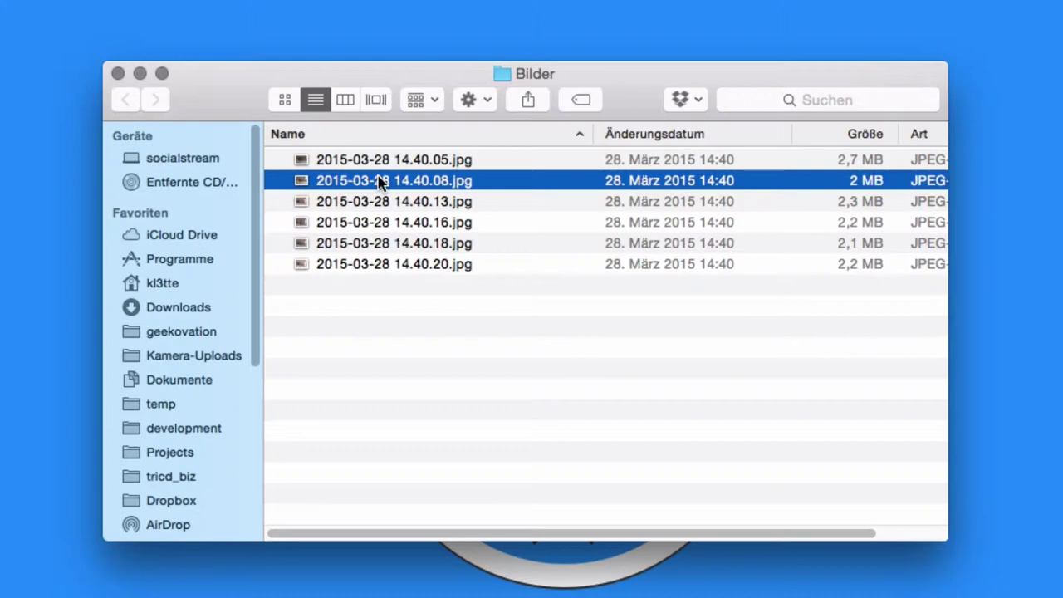
pyautogui.click(370, 206)
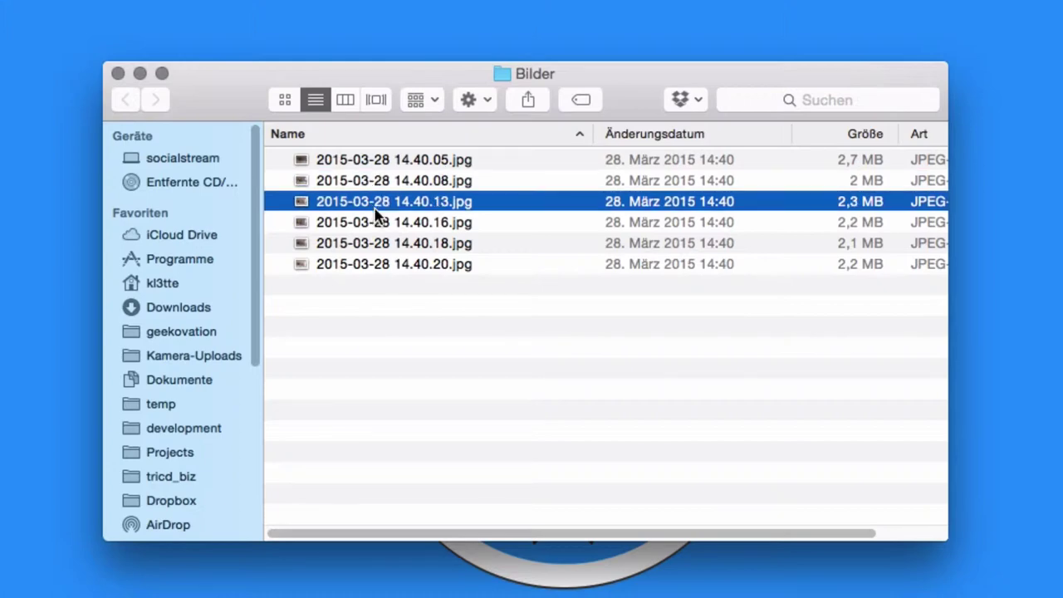
pyautogui.press('super+a')
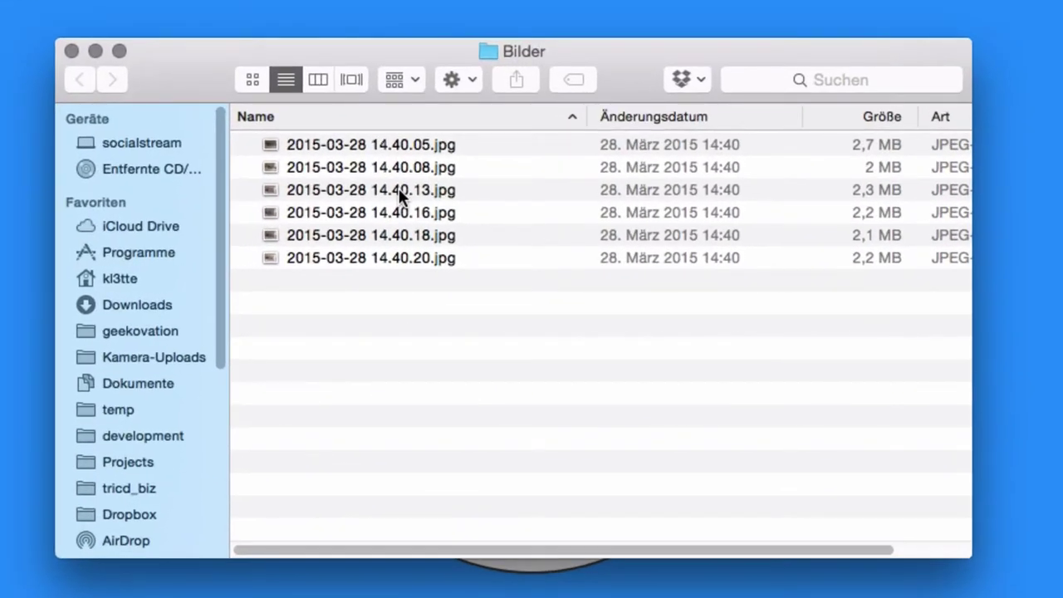
# - Rename the first image, 2015-03-28 14.40.05.jpg, to ava-001.jpg
pyautogui.click(389, 145)
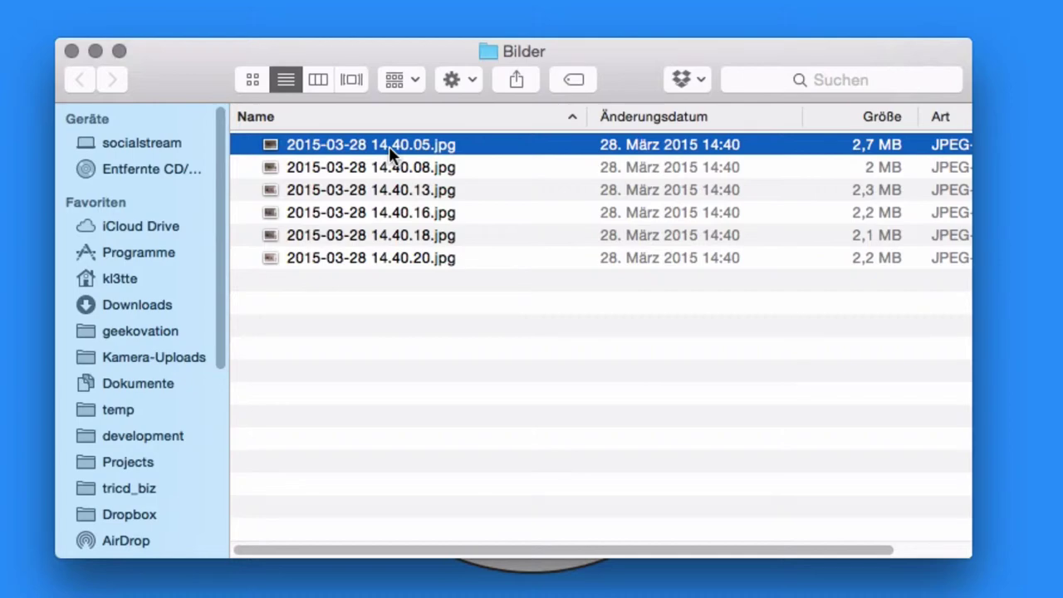
pyautogui.press('Return')
pyautogui.press('Left')
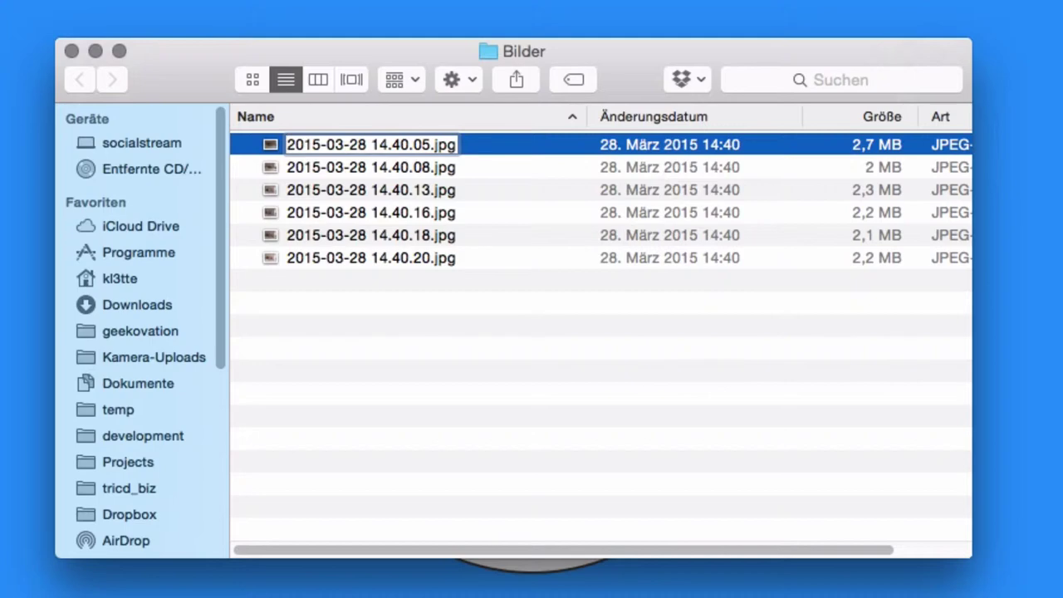
pyautogui.write('ava-001')
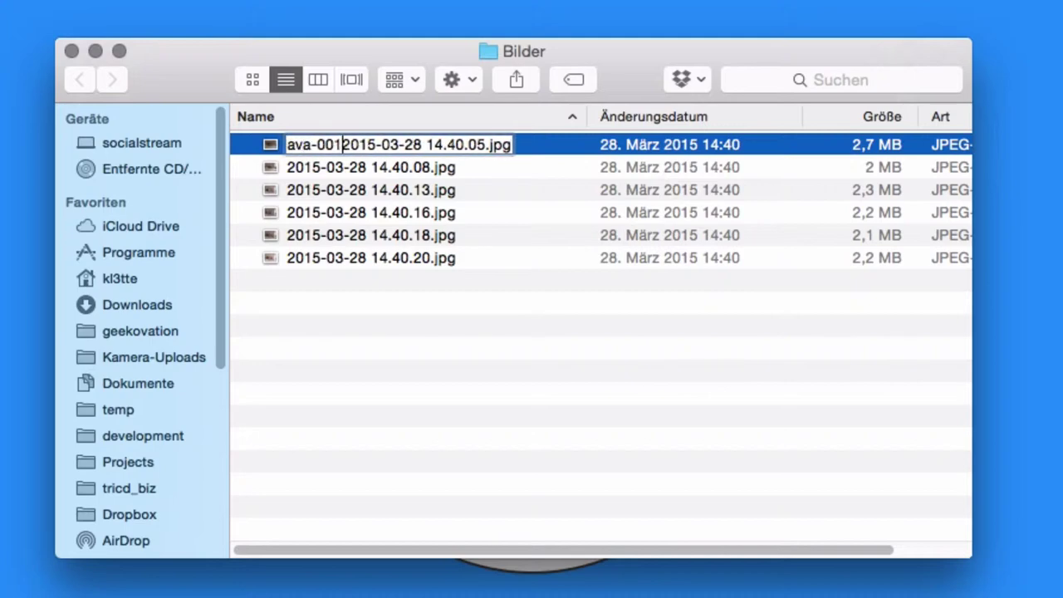
pyautogui.hotkey('shift', 'Right')
pyautogui.hotkey('shift', 'Right')
pyautogui.hotkey('shift', 'Right')
pyautogui.hotkey('shift', 'Right')
pyautogui.hotkey('shift', 'Right')
pyautogui.hotkey('shift', 'Right')
pyautogui.hotkey('shift', 'Right')
pyautogui.hotkey('shift', 'Right')
pyautogui.hotkey('shift', 'Right')
pyautogui.hotkey('shift', 'Right')
pyautogui.hotkey('shift', 'Right')
pyautogui.hotkey('shift', 'Right')
pyautogui.hotkey('shift', 'Right')
pyautogui.hotkey('shift', 'Right')
pyautogui.hotkey('shift', 'Right')
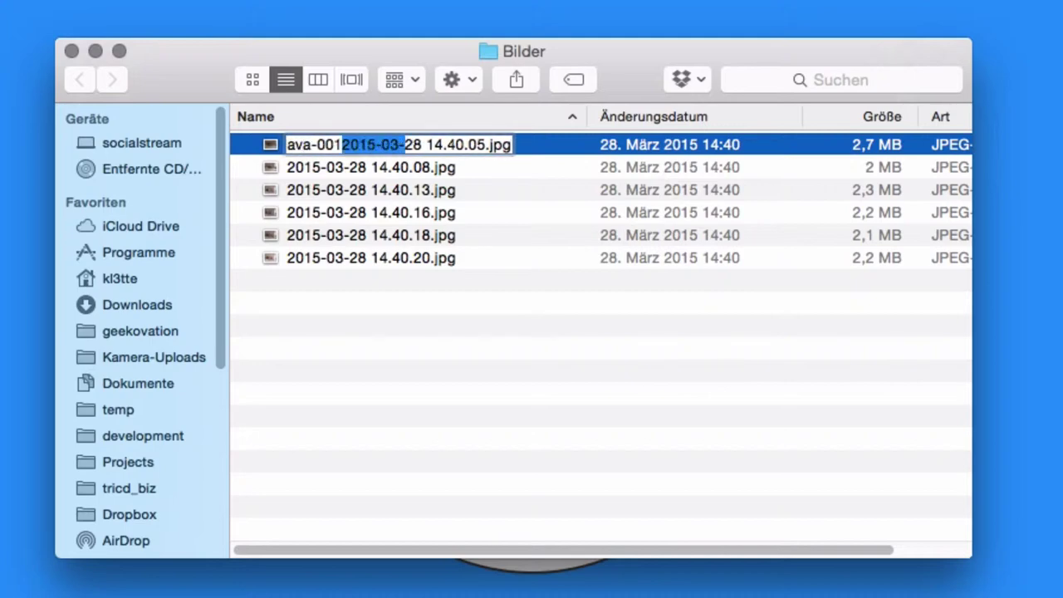
pyautogui.hotkey('shift', 'Right')
pyautogui.hotkey('shift', 'Right')
pyautogui.hotkey('shift', 'Right')
pyautogui.hotkey('shift', 'Right')
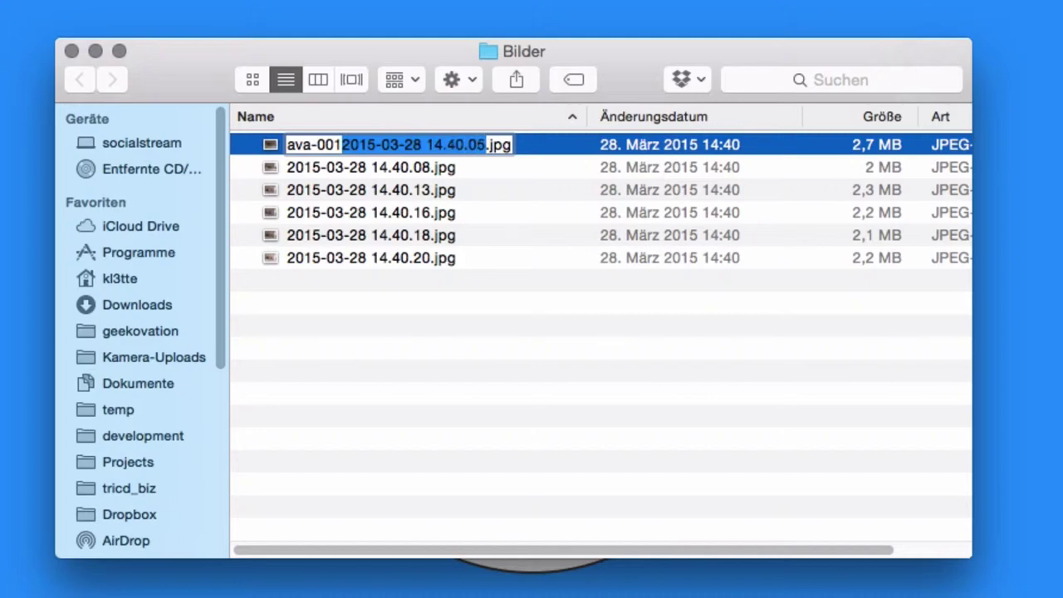
pyautogui.press('BackSpace')
pyautogui.press('Return')
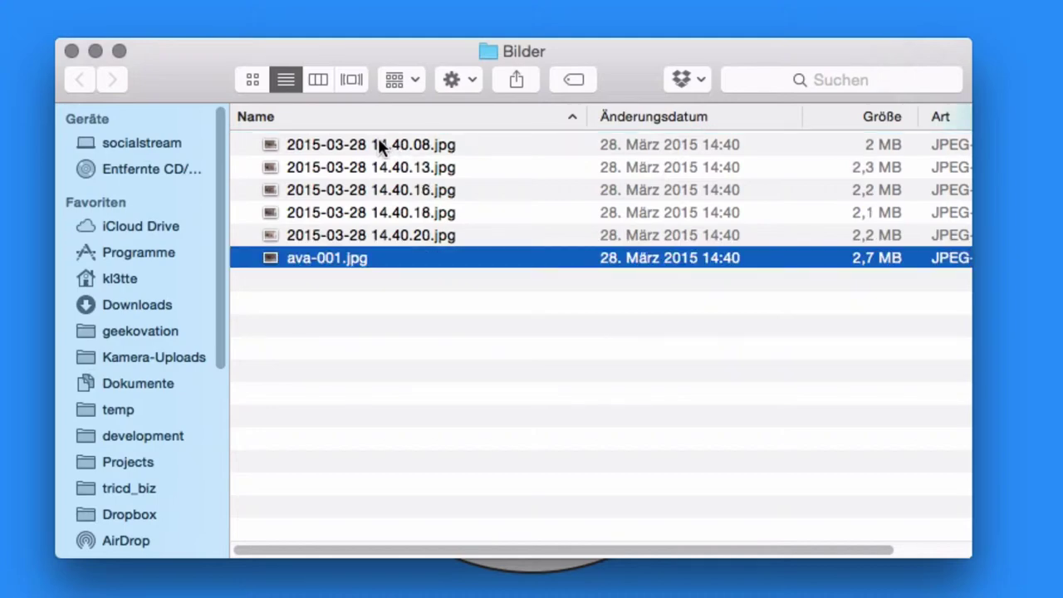
pyautogui.click(375, 145)
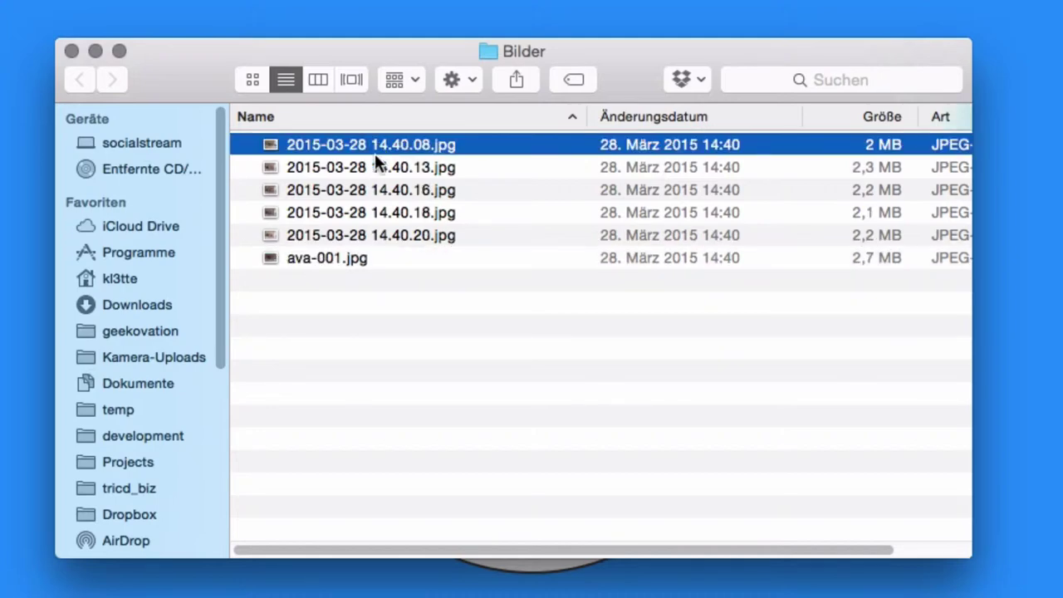
pyautogui.click(392, 218)
pyautogui.click(440, 239)
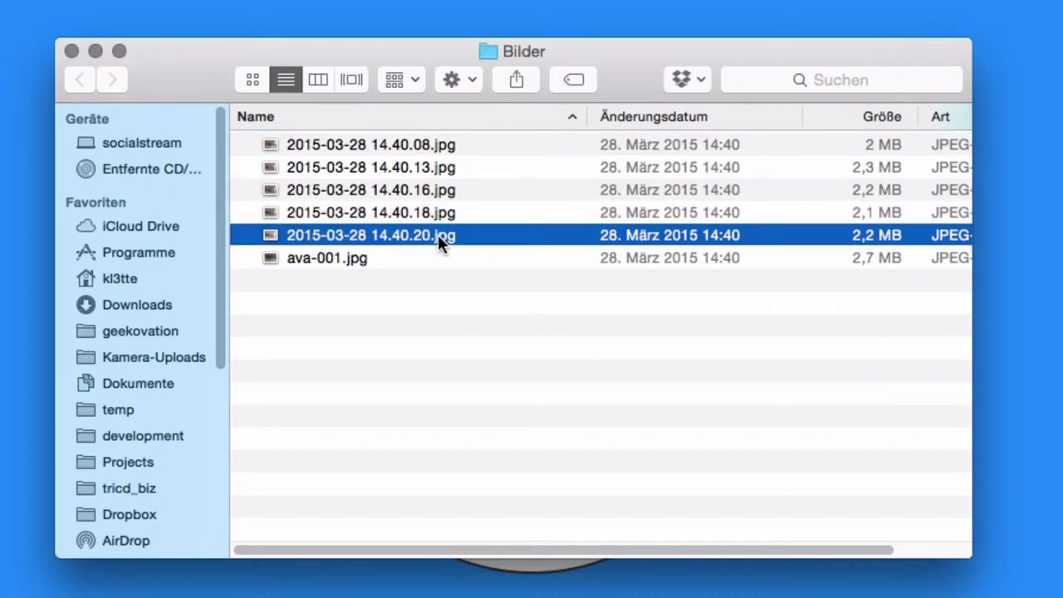
# - Select all six images in the Bilder folder and open the batch rename dialog for them
pyautogui.press('super+a')
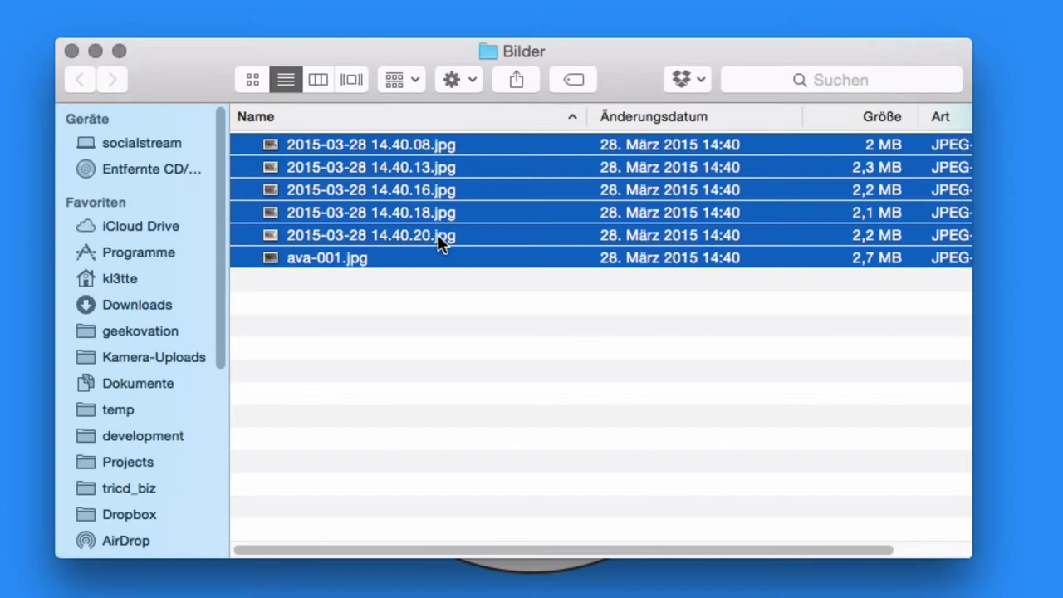
pyautogui.rightClick(438, 234)
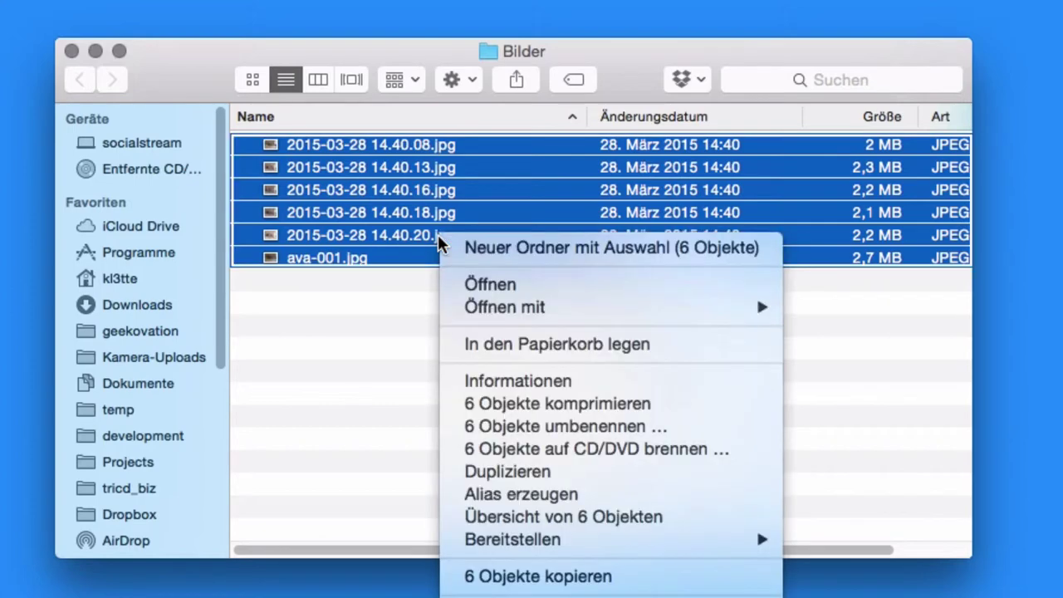
pyautogui.click(541, 427)
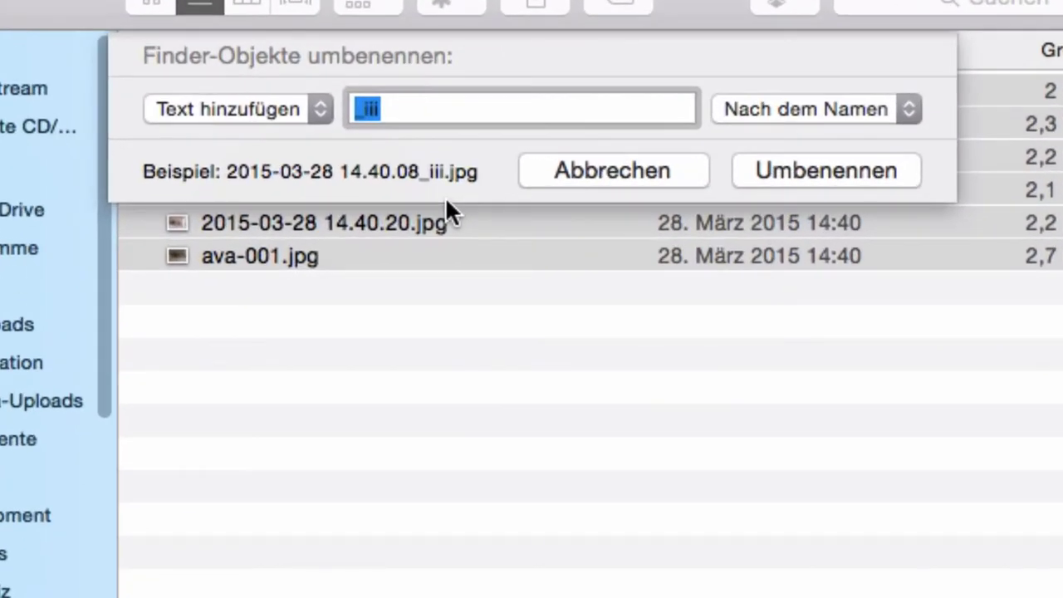
# - Set the batch rename mode to Text ersetzen and enter 2015 as the text to find
pyautogui.click(320, 109)
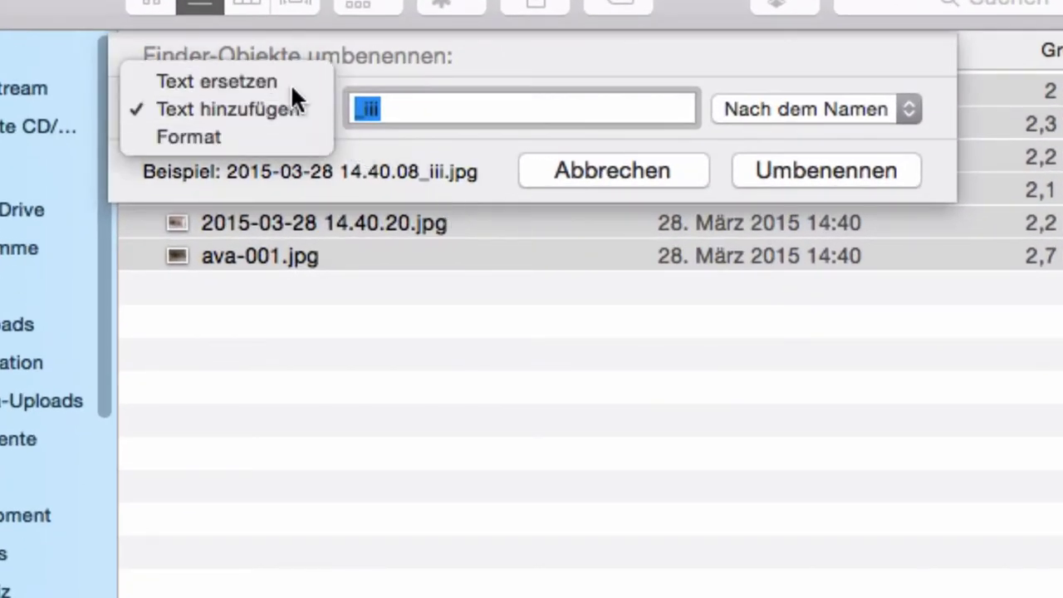
pyautogui.click(291, 83)
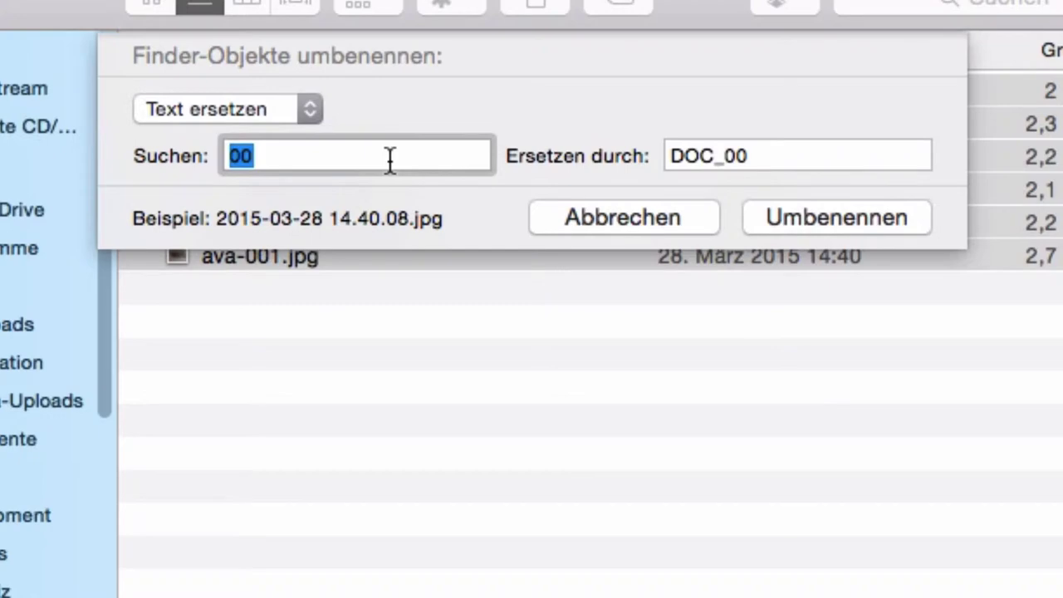
pyautogui.write('2015')
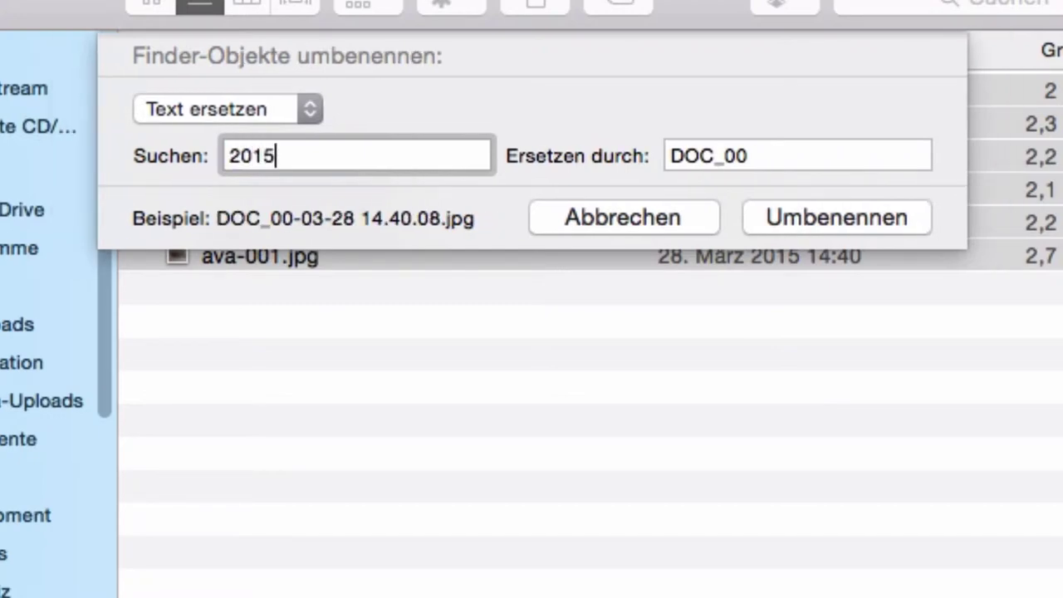
# - Set the replacement text for the batch rename to ava-2015
pyautogui.click(720, 157)
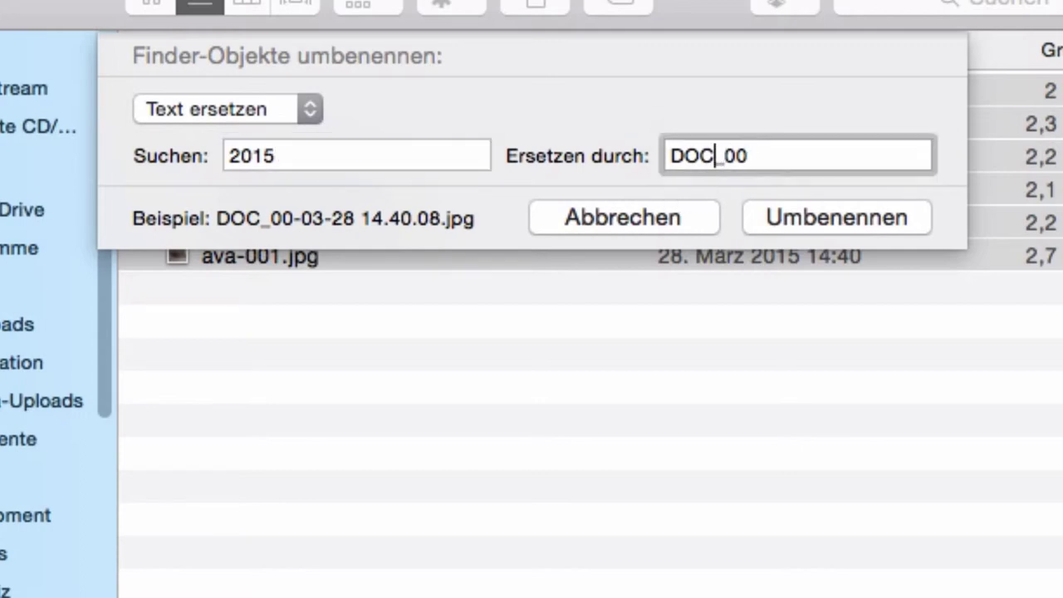
pyautogui.moveTo(716, 156); pyautogui.dragTo(670, 156)
pyautogui.write('ava')
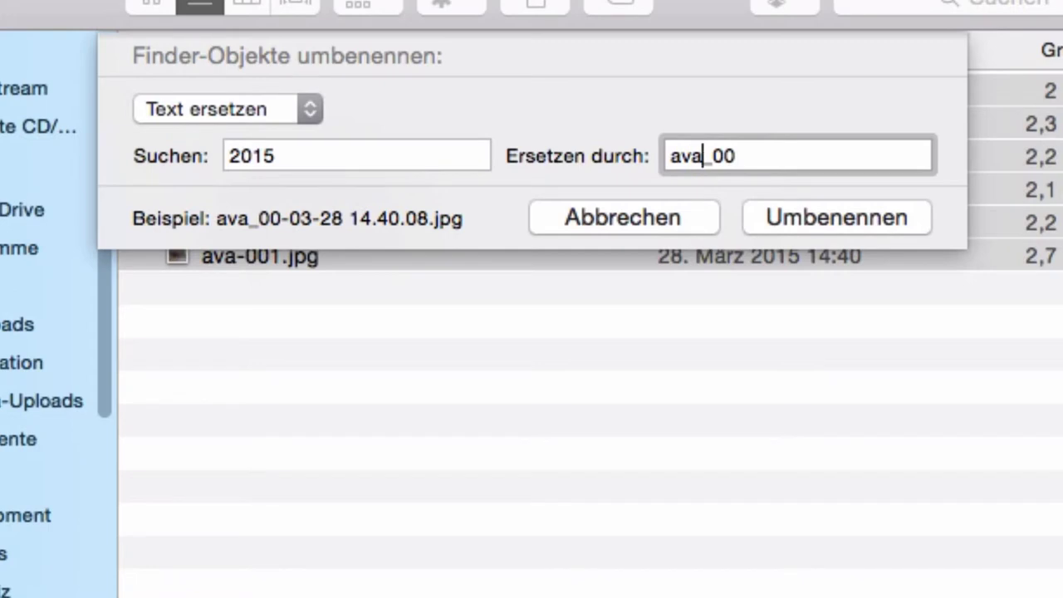
pyautogui.click(723, 156)
pyautogui.moveTo(713, 156); pyautogui.dragTo(736, 156)
pyautogui.press('BackSpace')
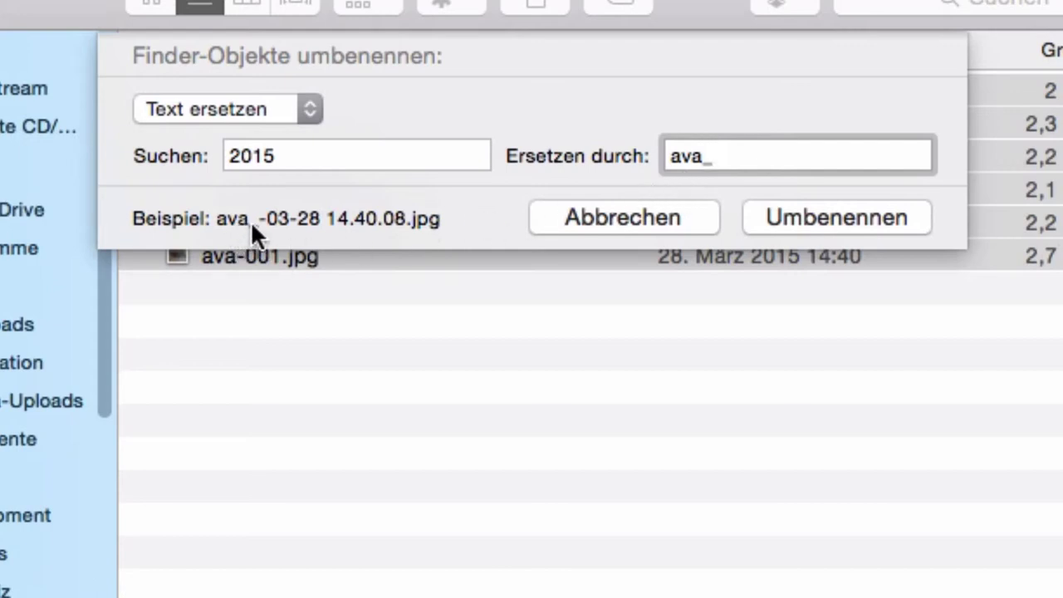
pyautogui.press('BackSpace')
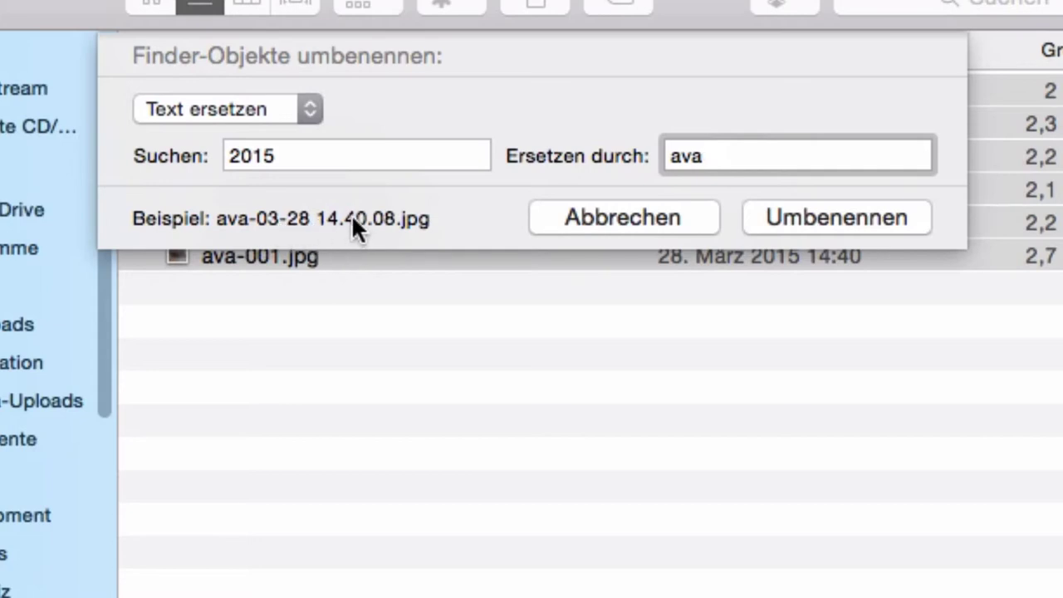
pyautogui.write('-')
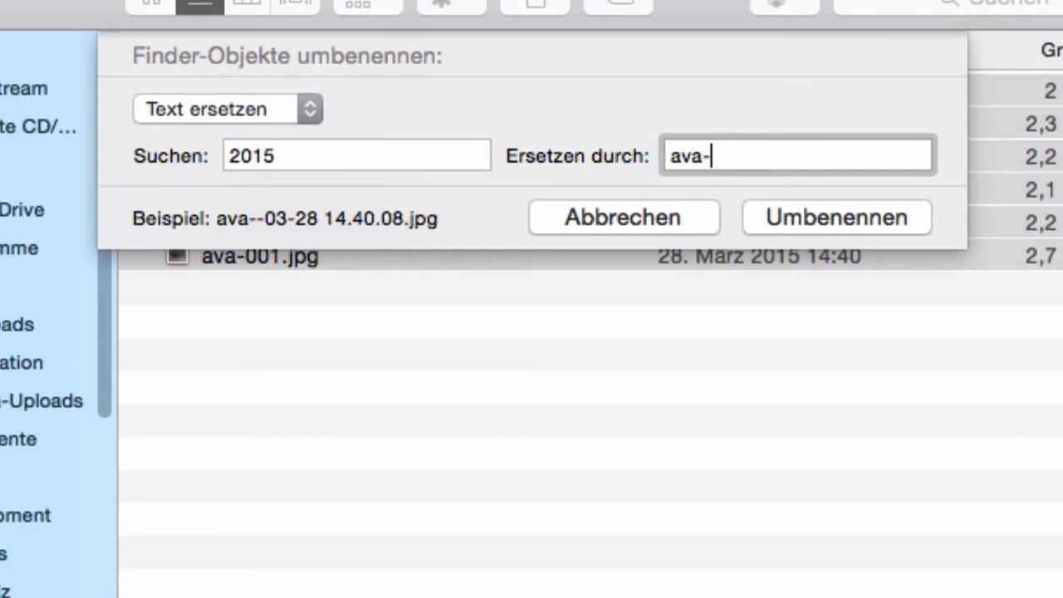
pyautogui.write('2015')
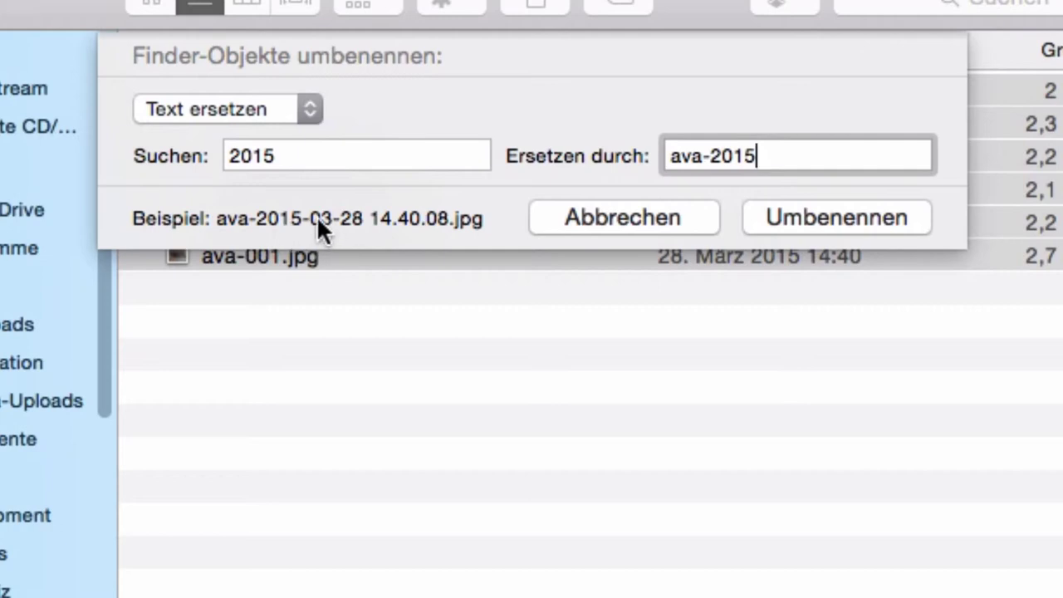
# - Change the batch rename mode to Text hinzufügen and add ava- with the placement Vor dem Namen
pyautogui.click(303, 112)
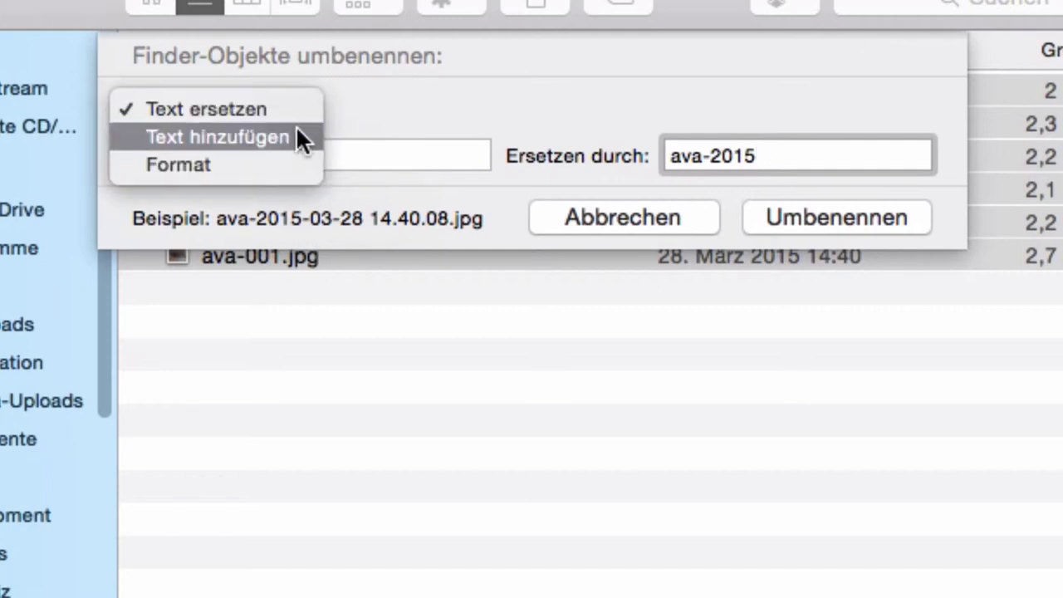
pyautogui.click(297, 138)
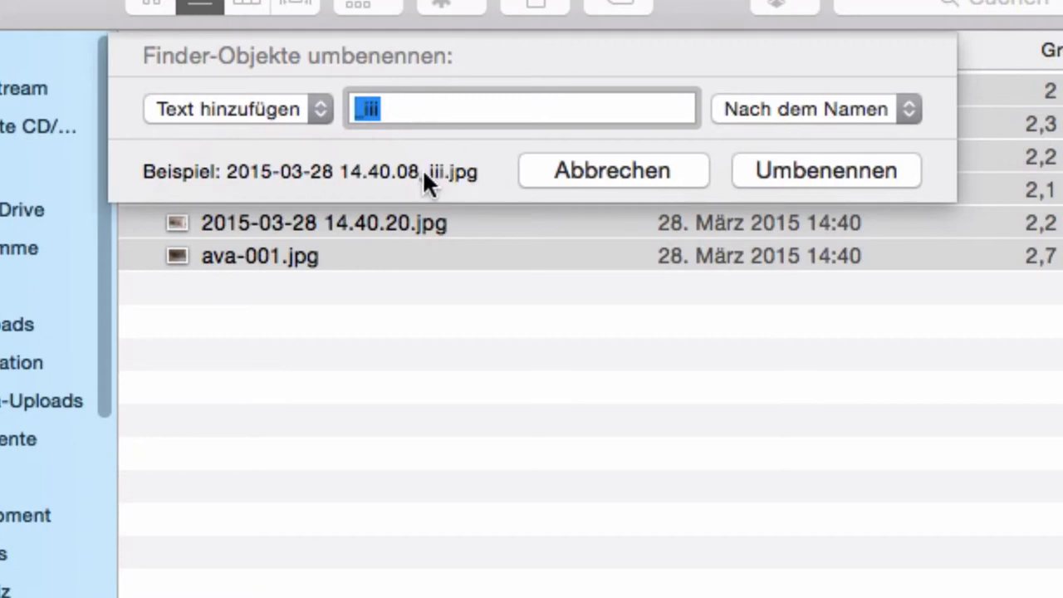
pyautogui.click(782, 109)
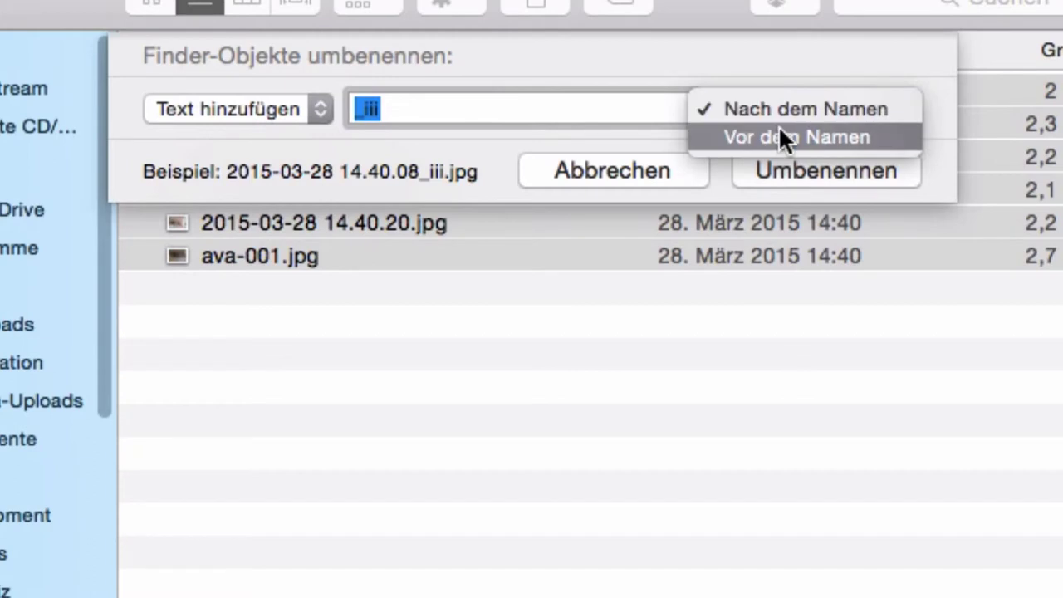
pyautogui.click(779, 131)
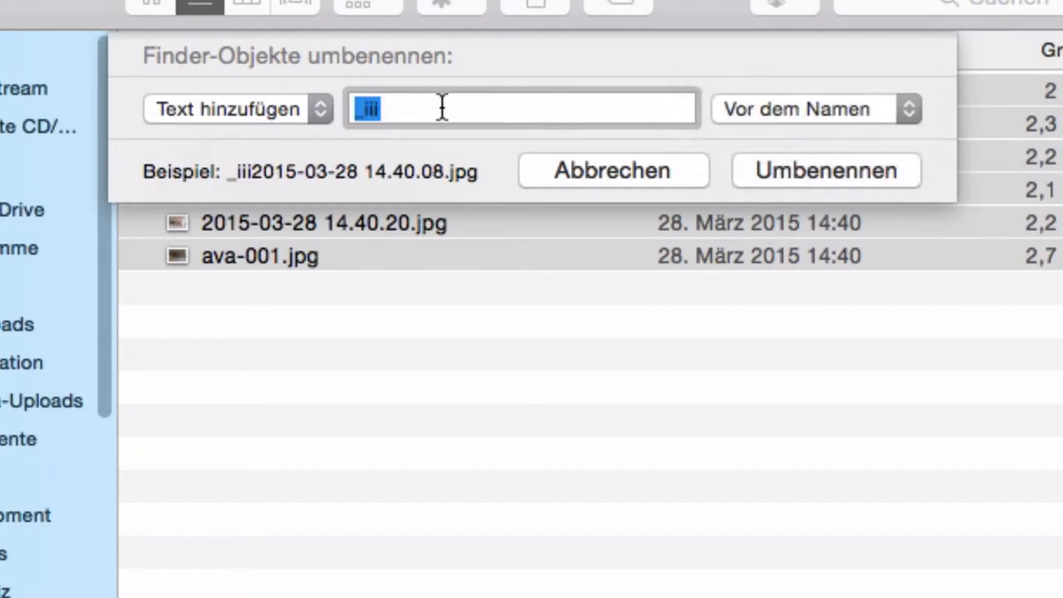
pyautogui.write('ava-')
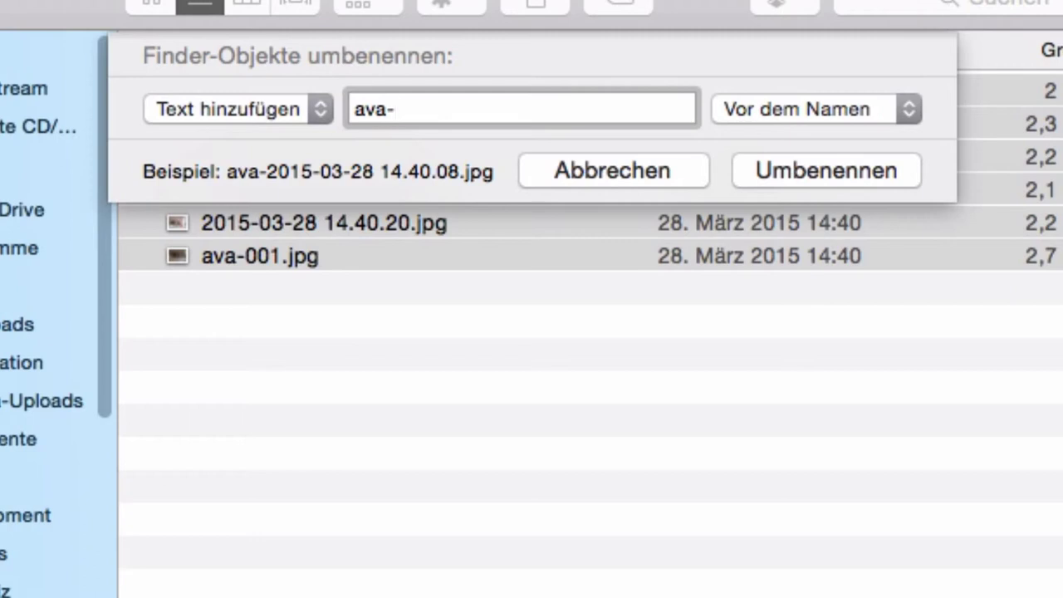
# - Change the batch rename mode to Format, using Name mit Zähler, the custom format ava- and the location Nach dem Namen
pyautogui.click(327, 105)
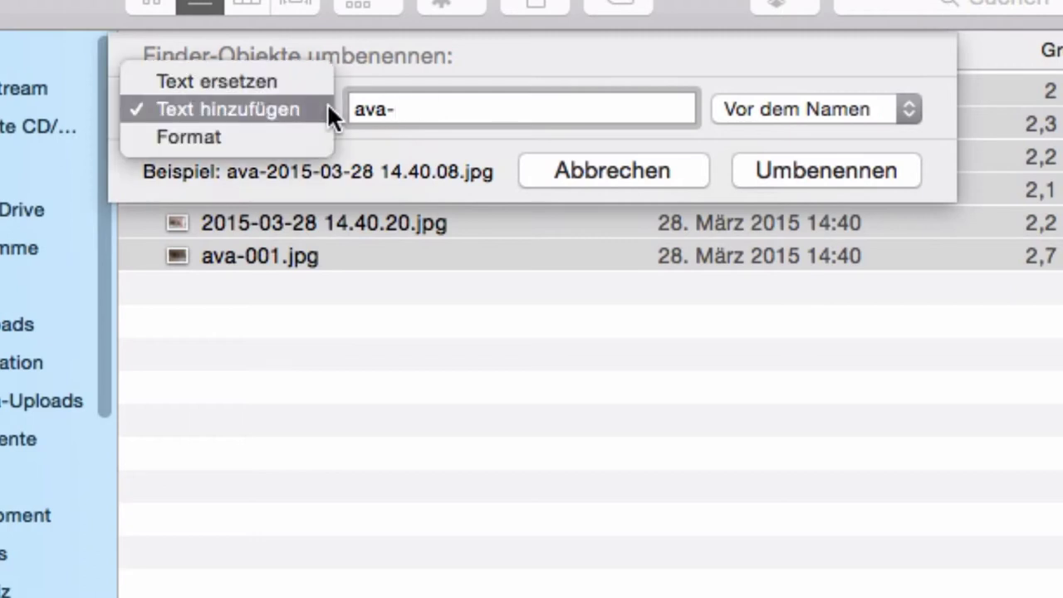
pyautogui.click(290, 129)
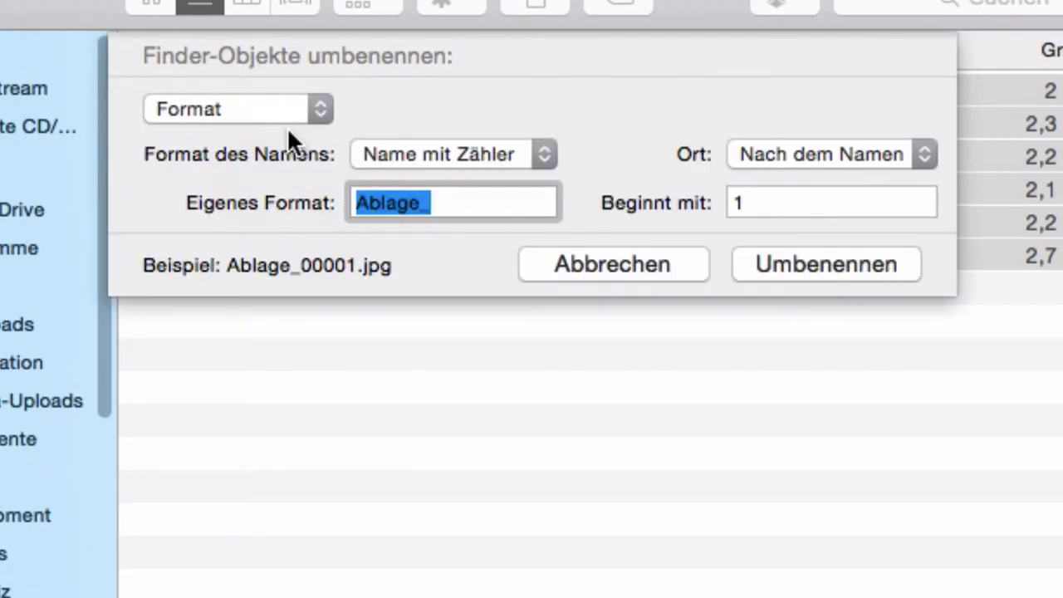
pyautogui.click(539, 154)
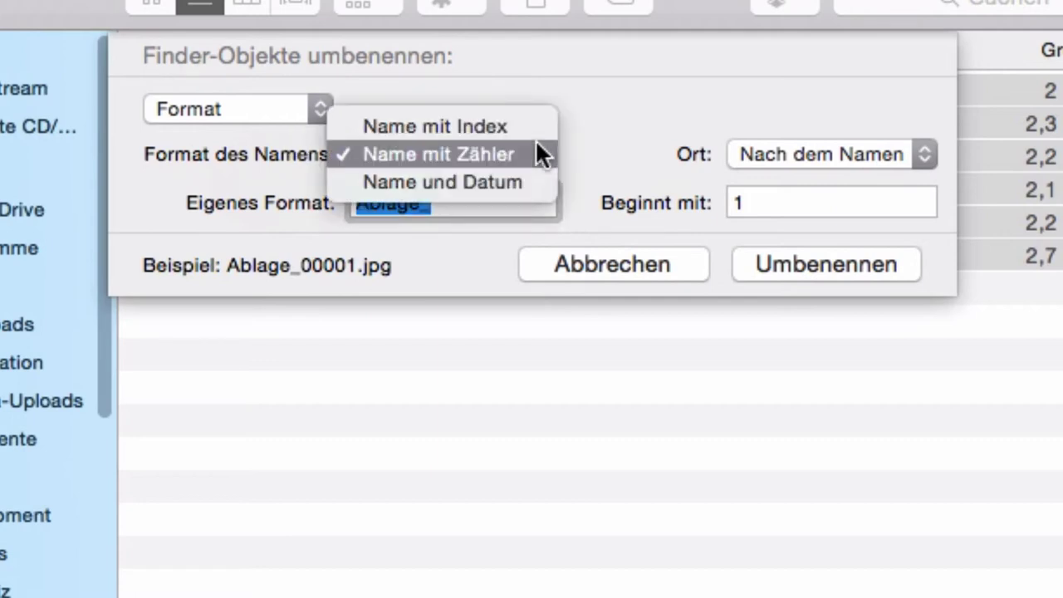
pyautogui.click(503, 153)
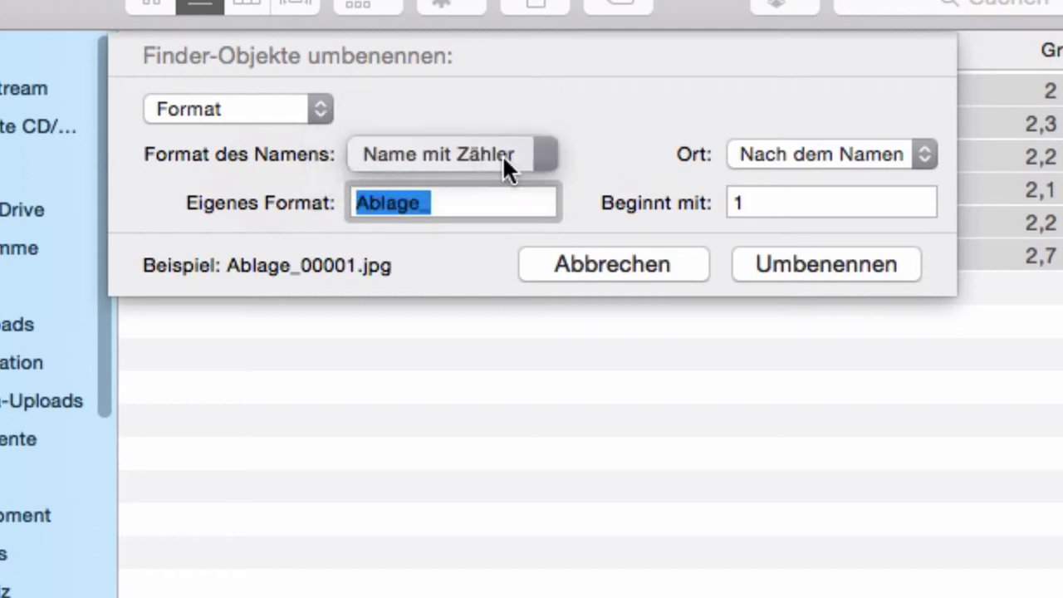
pyautogui.click(466, 202)
pyautogui.doubleClick(466, 203)
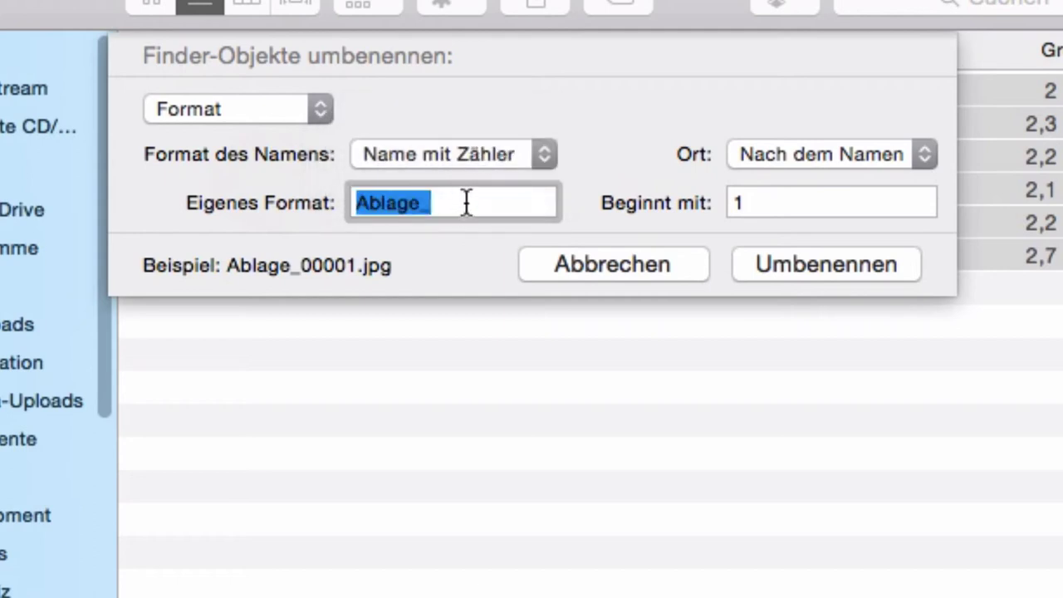
pyautogui.write('ava-')
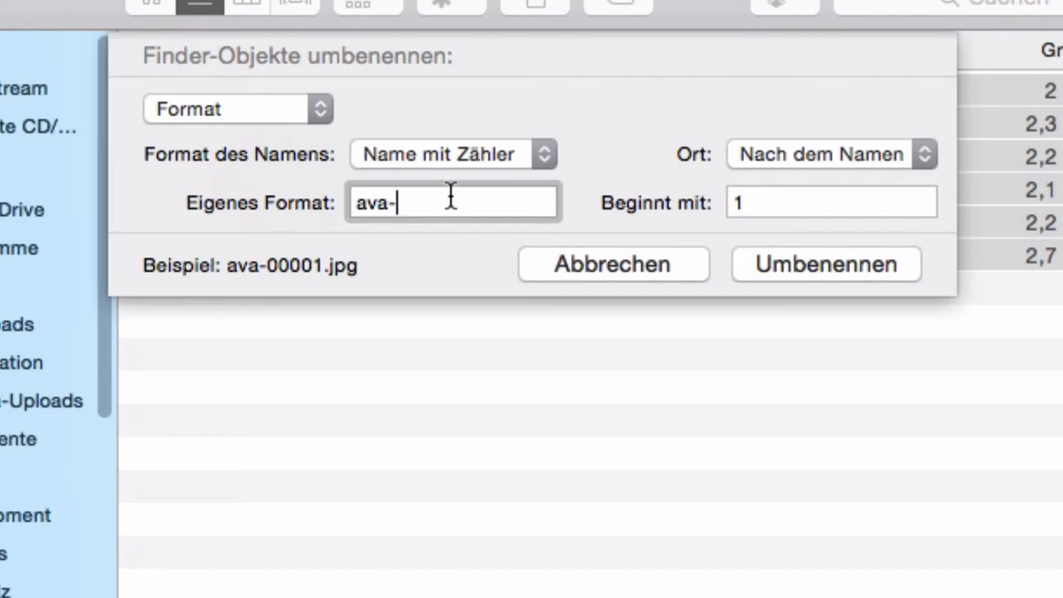
pyautogui.click(815, 155)
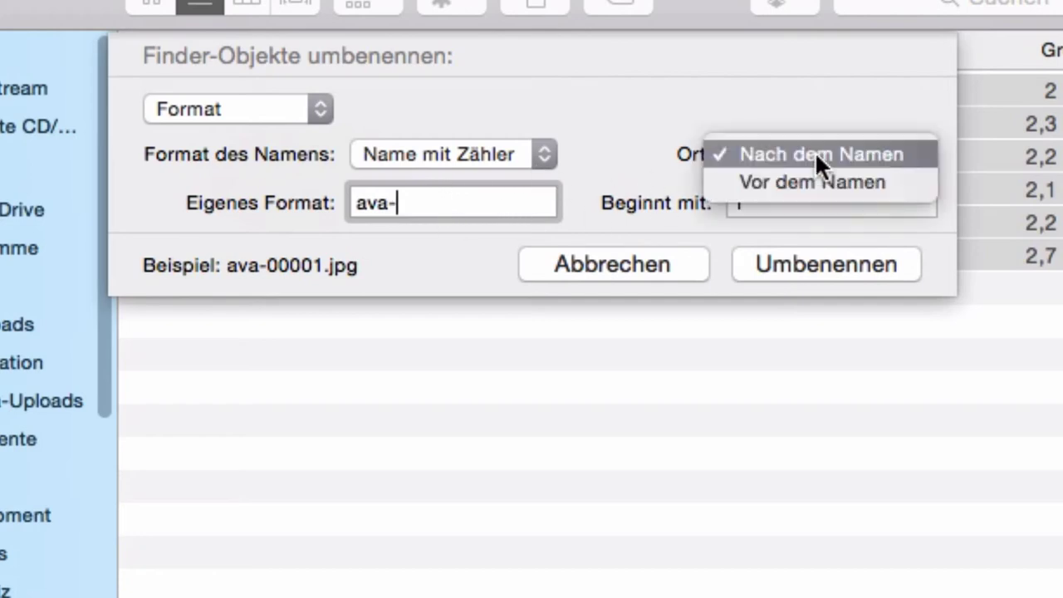
pyautogui.click(823, 112)
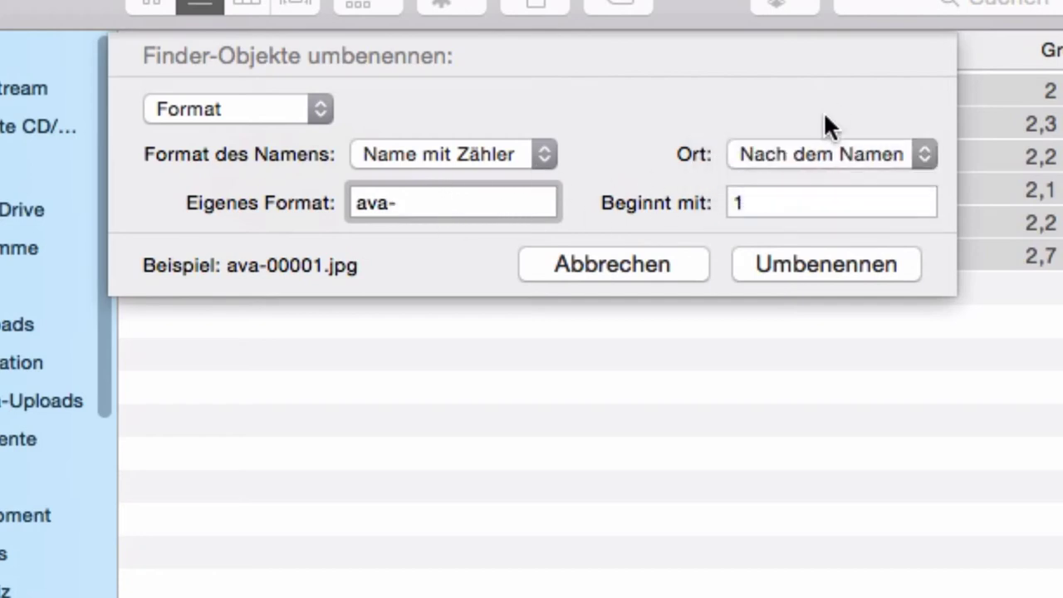
# - Try the name formats Name und Datum and Name mit Index for the batch rename
pyautogui.click(784, 195)
pyautogui.click(540, 151)
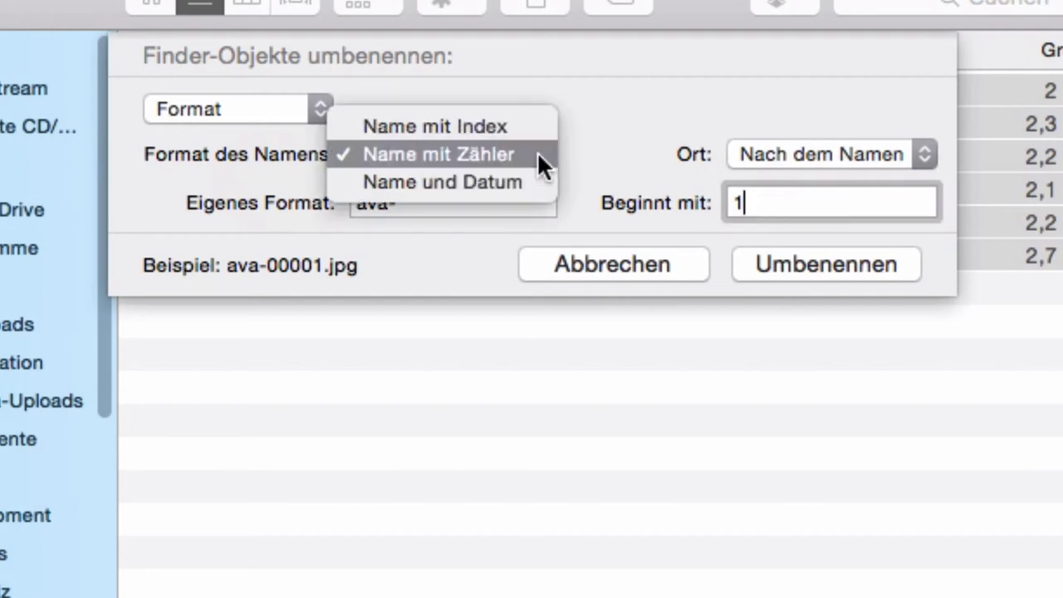
pyautogui.click(526, 171)
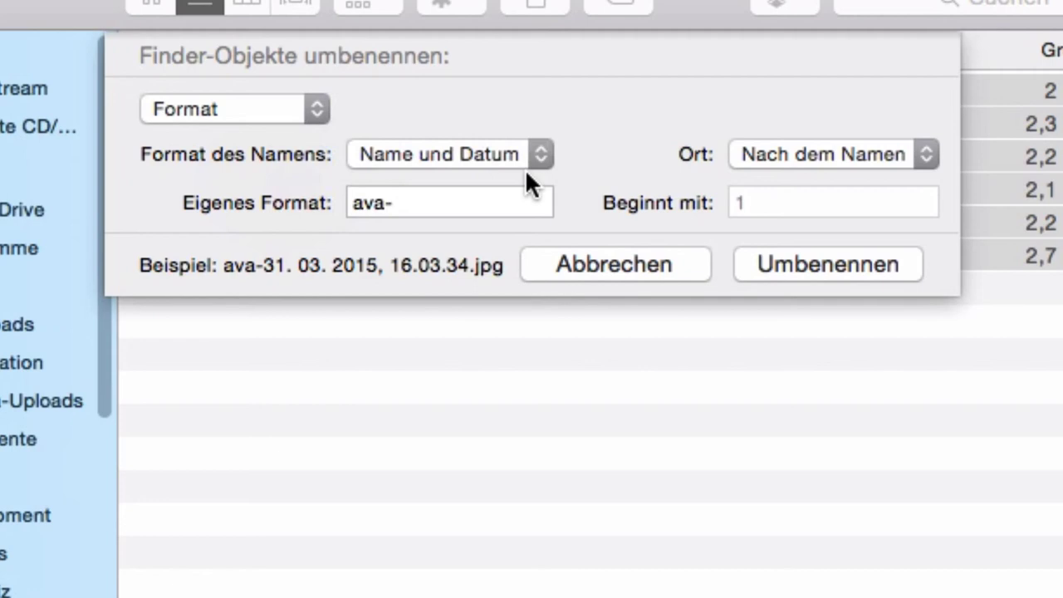
pyautogui.click(524, 152)
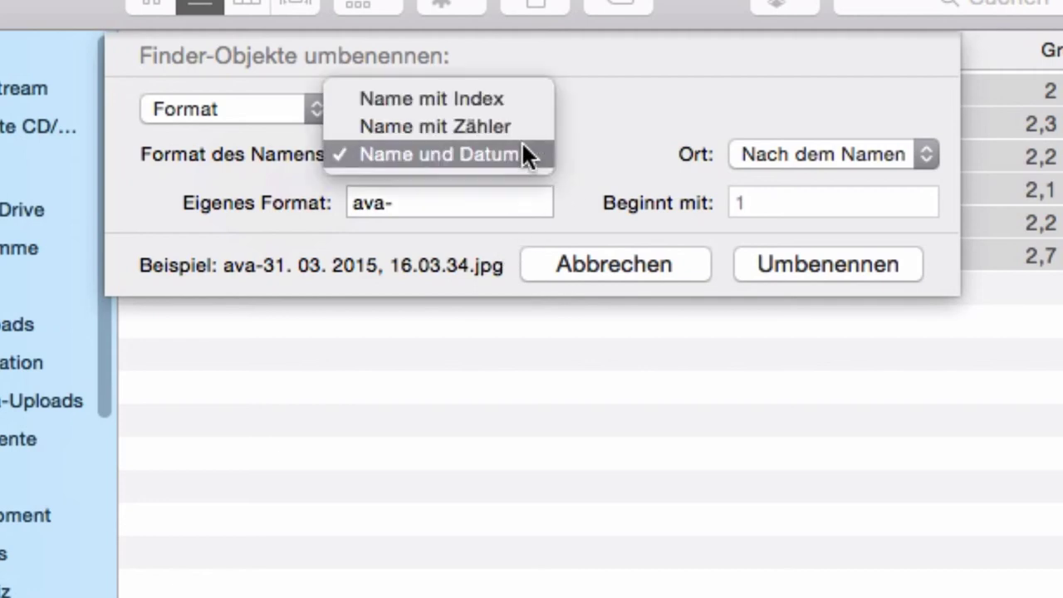
pyautogui.click(511, 104)
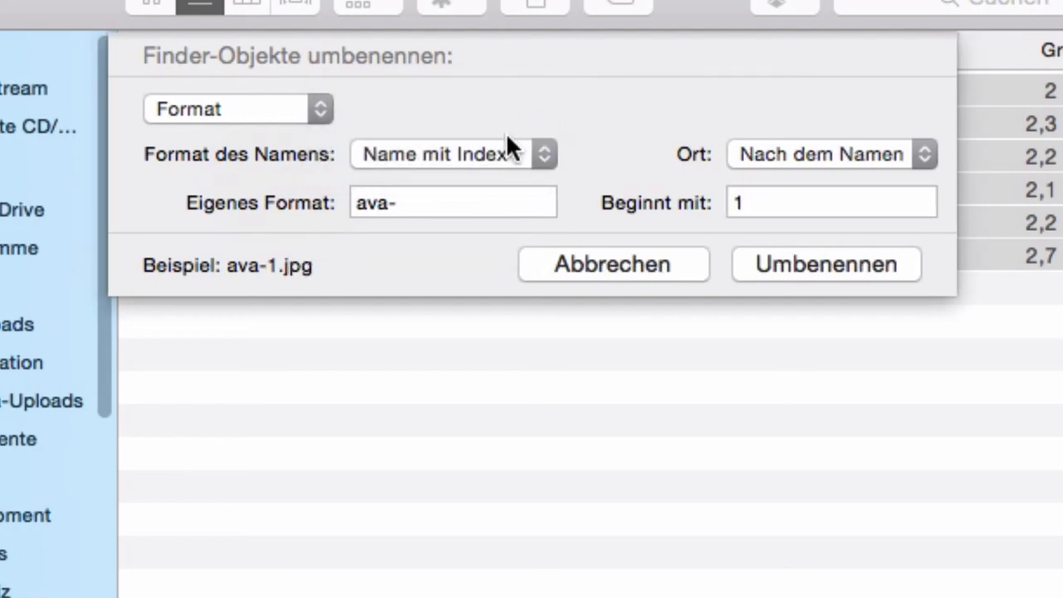
# - Set the name format to Name mit Zähler and apply the batch rename to the selected photos
pyautogui.click(506, 141)
pyautogui.click(497, 170)
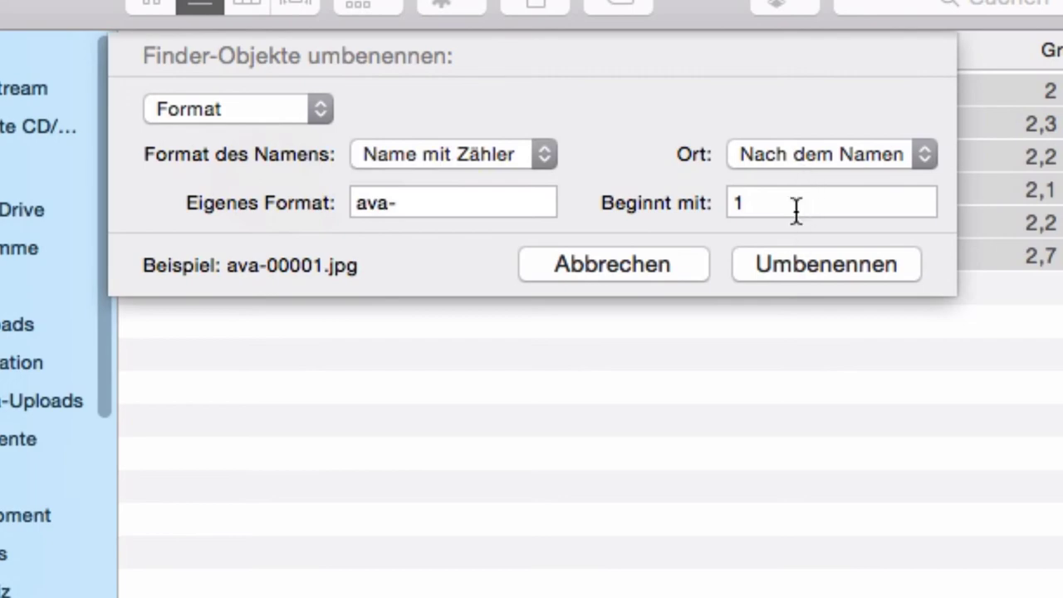
pyautogui.click(804, 271)
pyautogui.click(475, 350)
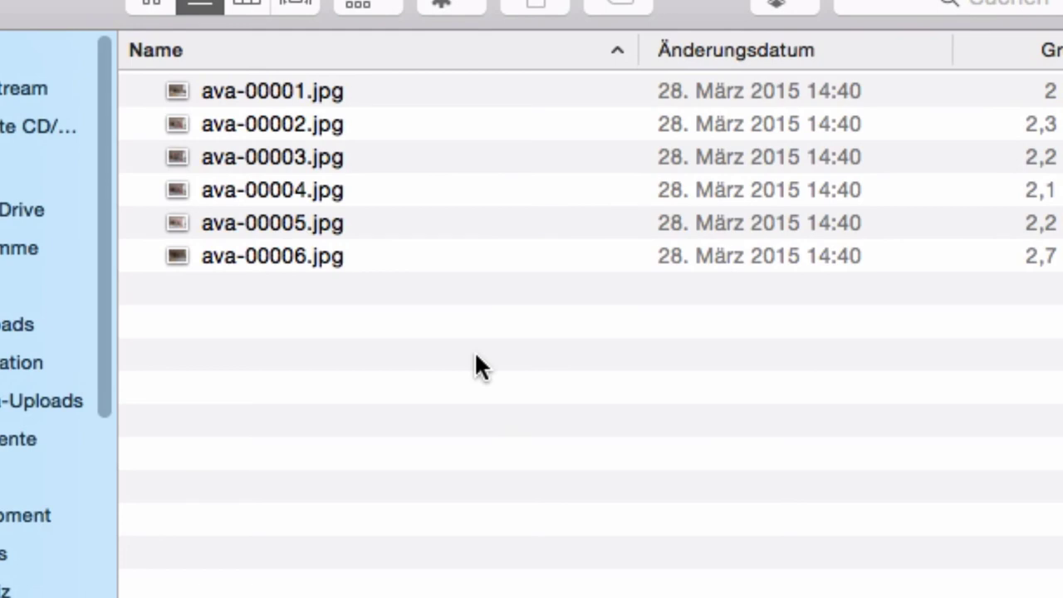